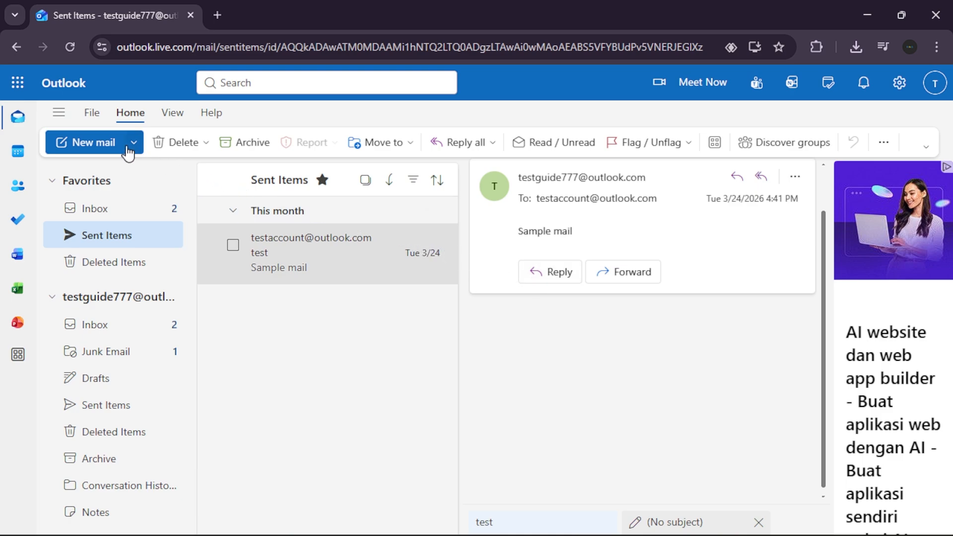
# Create a new email and switch it to mail merge via the Send options' Start mail merge.
pyautogui.click(77, 143)
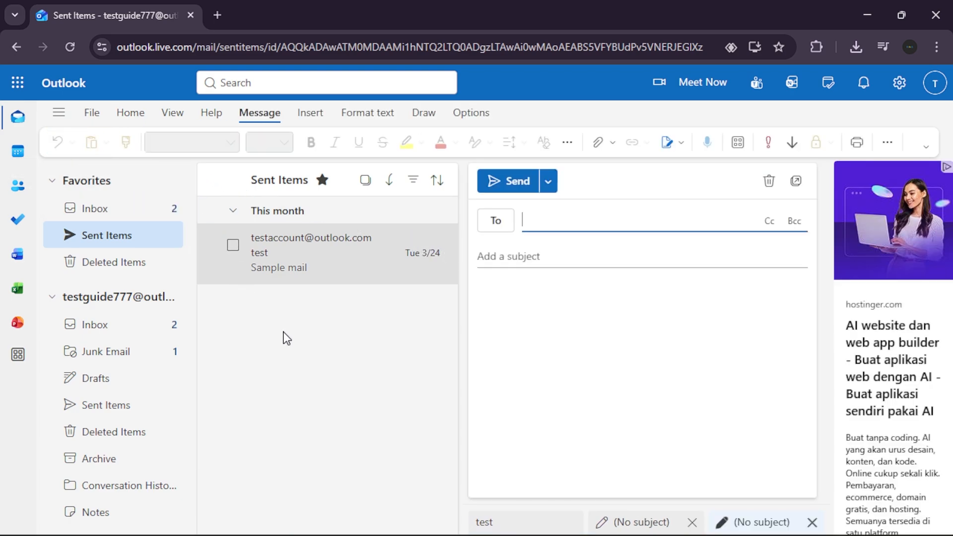
pyautogui.click(548, 181)
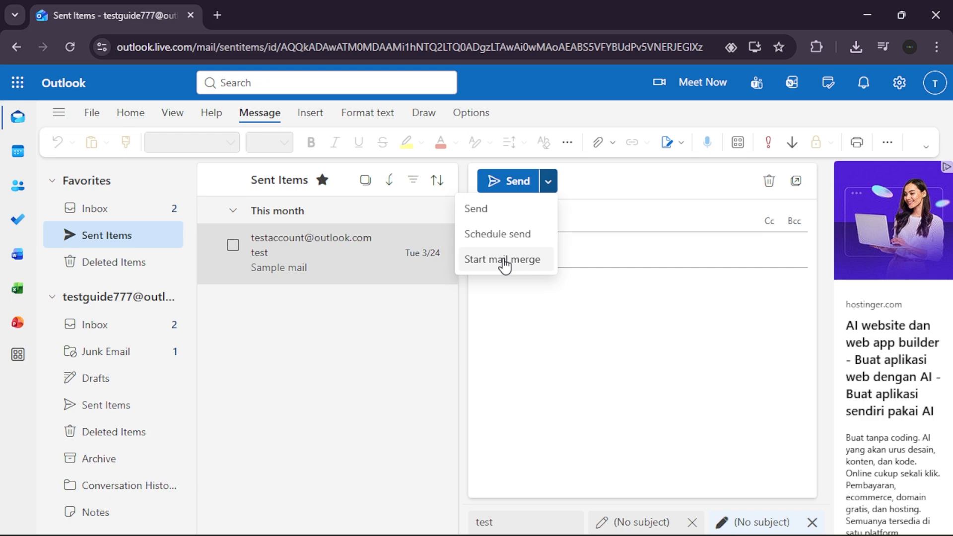
pyautogui.click(544, 269)
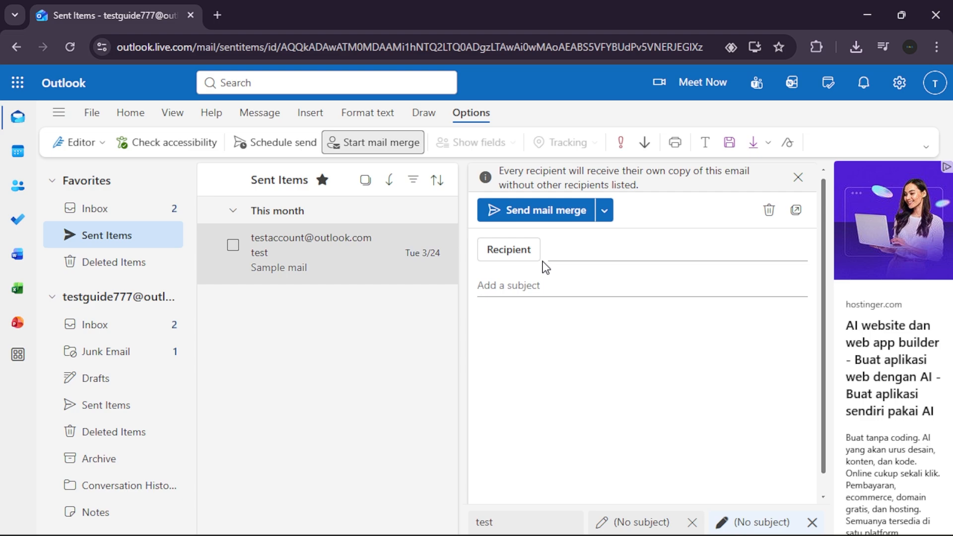
# Add the suggested contact and a second typed address as recipients, then type the third recipient's address.
pyautogui.click(568, 252)
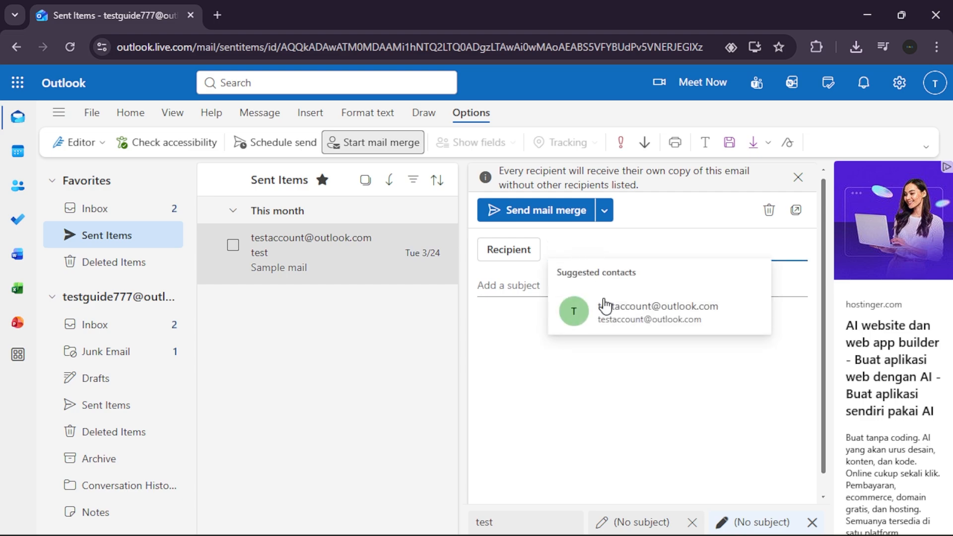
pyautogui.click(616, 321)
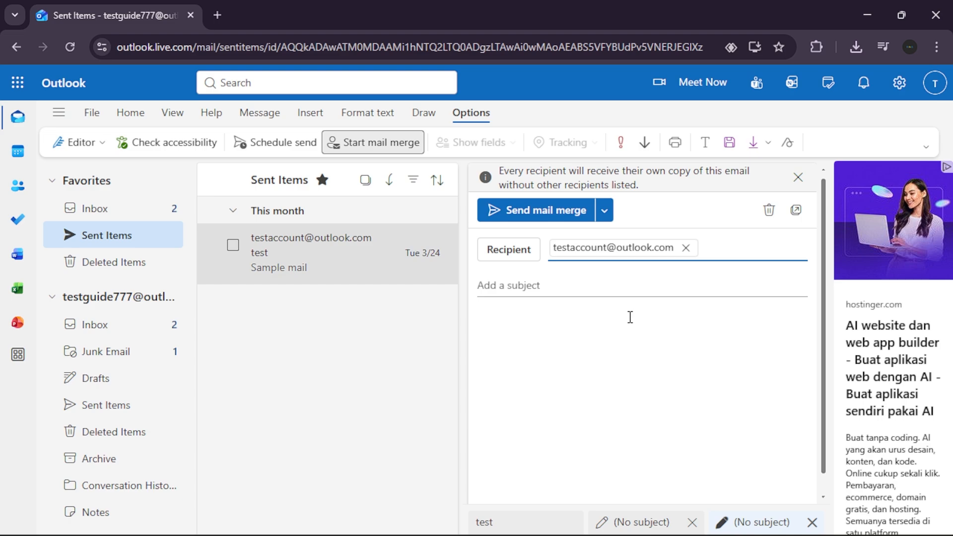
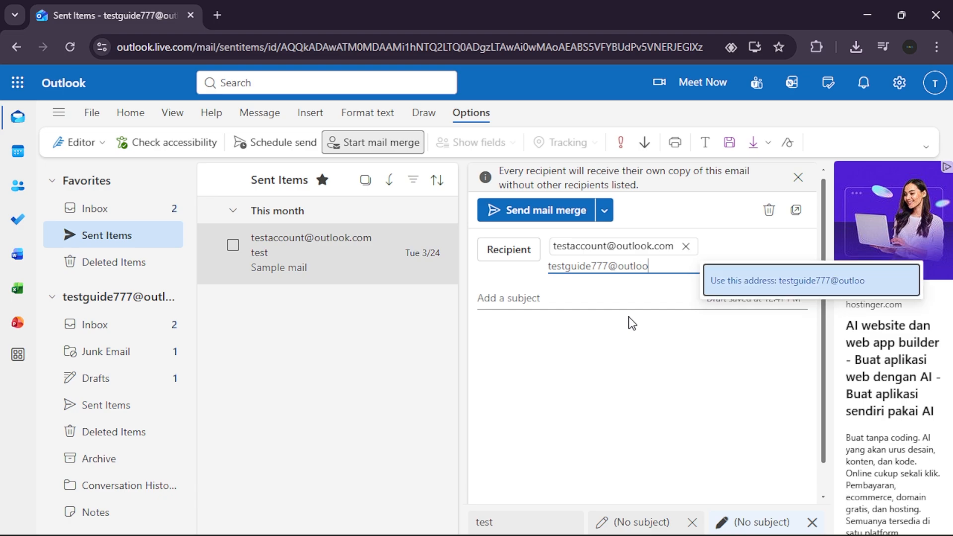
pyautogui.click(738, 284)
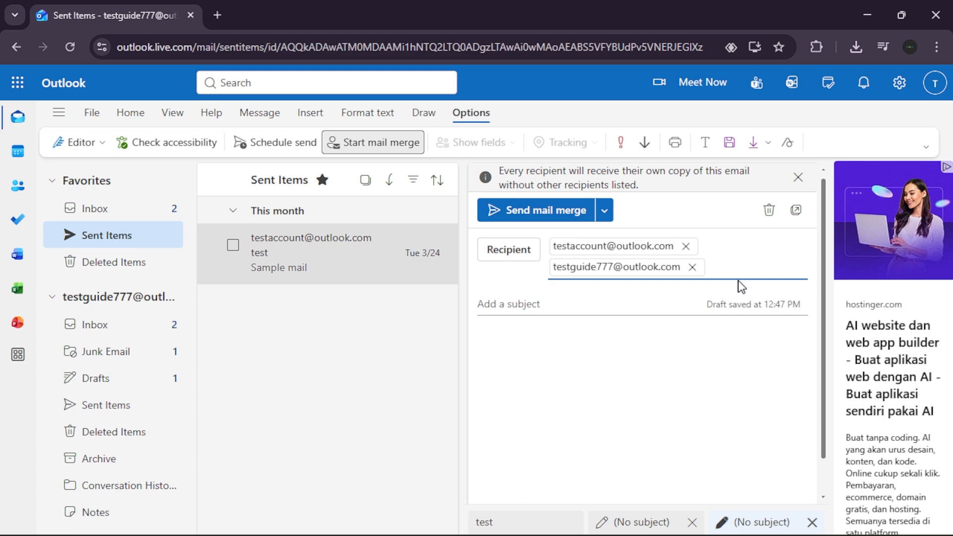
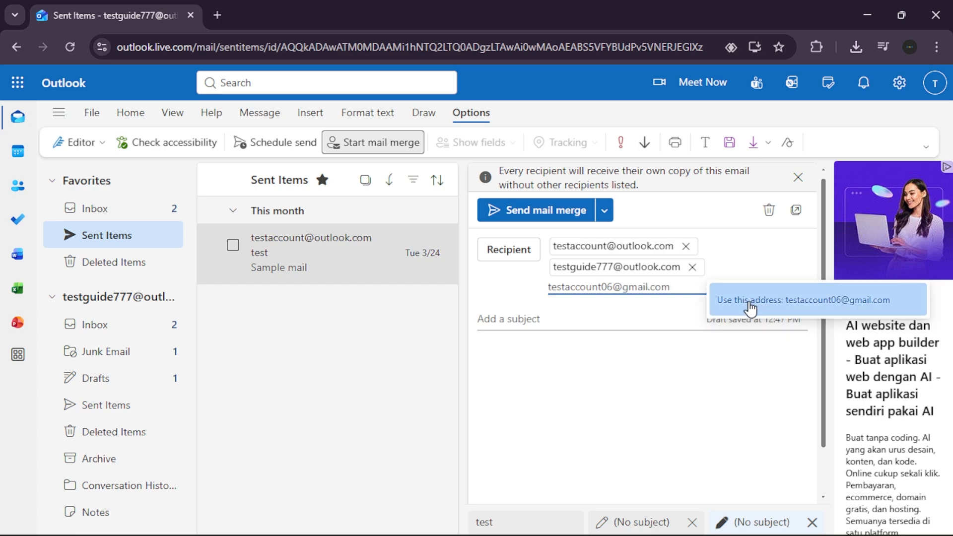
# Accept the typed third address with 'Use this address', making three mail-merge recipients.
pyautogui.click(750, 308)
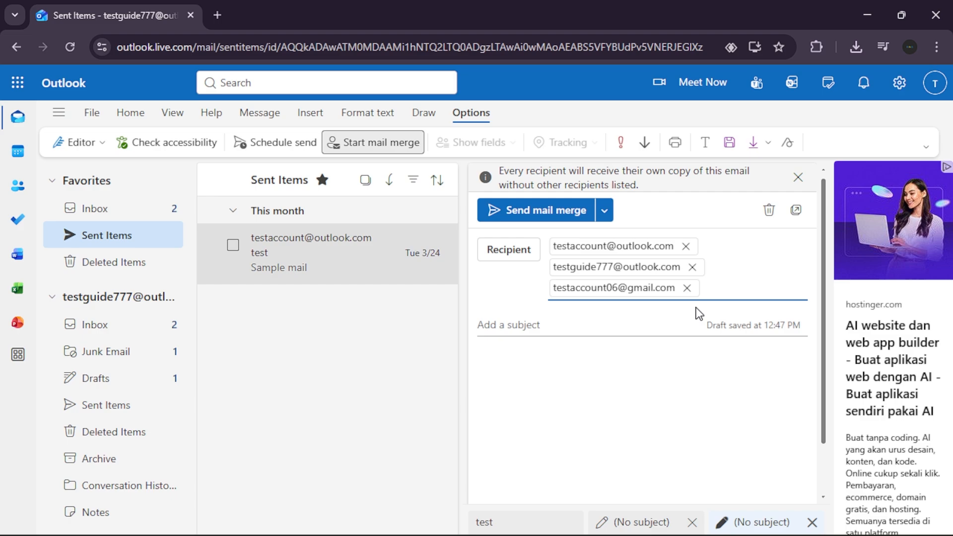
# Enter the subject 'Hello Team!'.
pyautogui.click(554, 325)
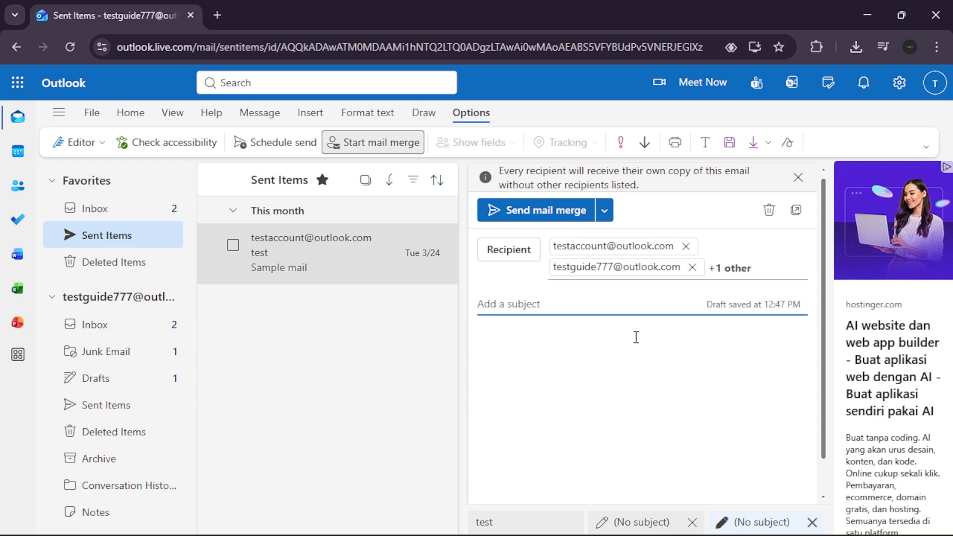
pyautogui.write('Hell')
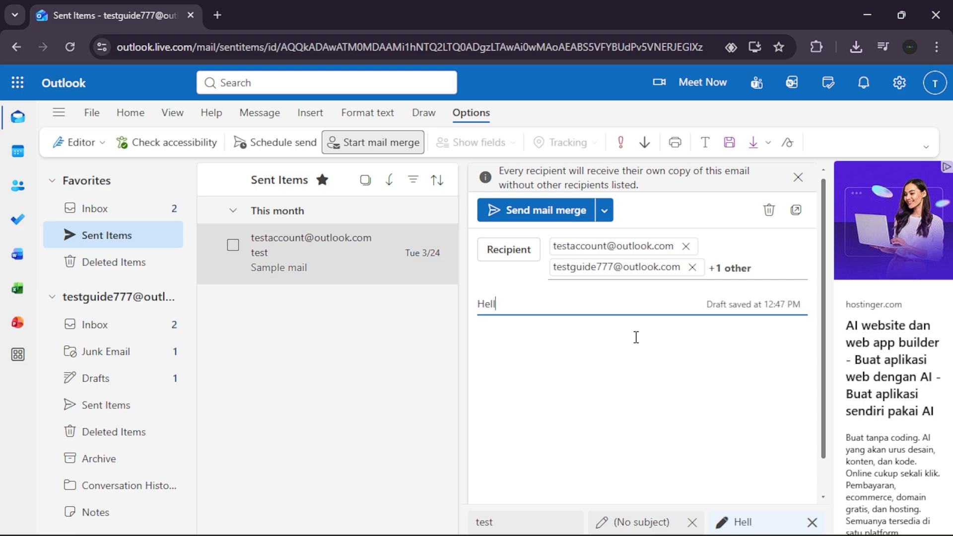
pyautogui.write('o Team!')
# Type 'test...' as the message body.
pyautogui.click(635, 337)
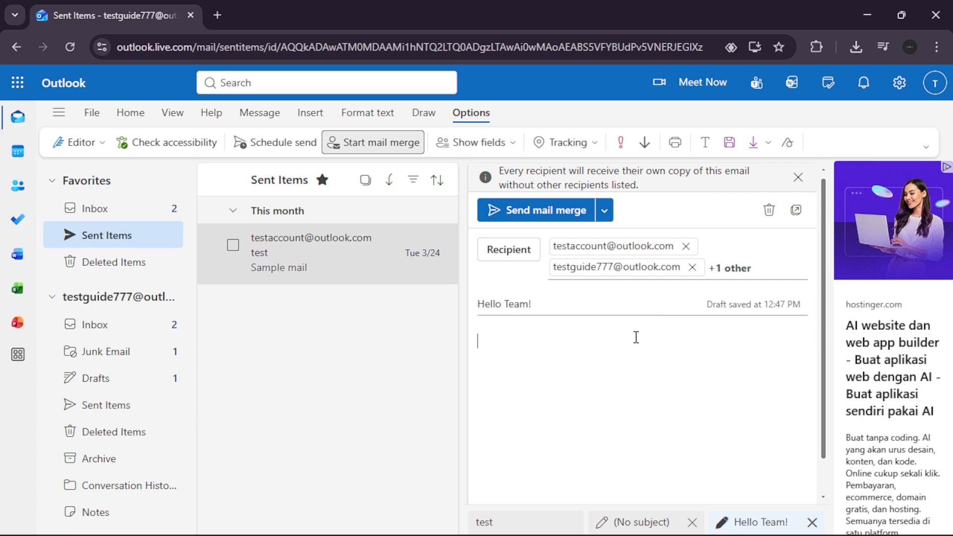
pyautogui.write('test...')
pyautogui.scroll(-1, 636, 338)
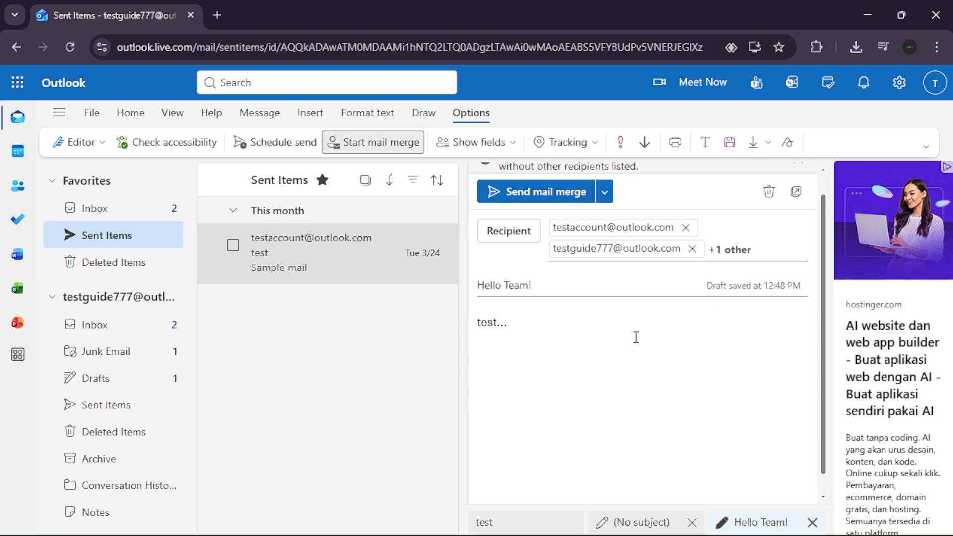
pyautogui.scroll(1, 636, 337)
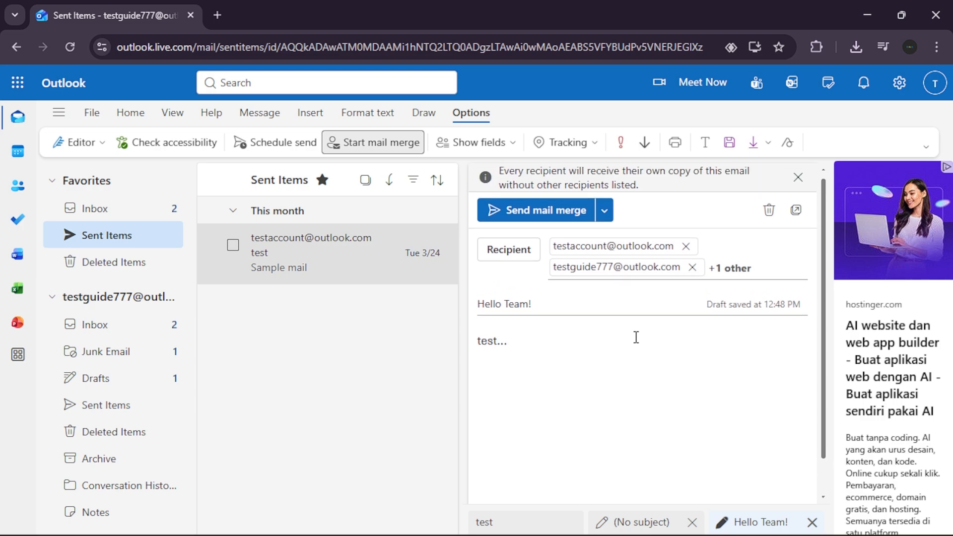
# Check the full recipient list, then send the mail merge as 3 individual emails.
pyautogui.click(725, 269)
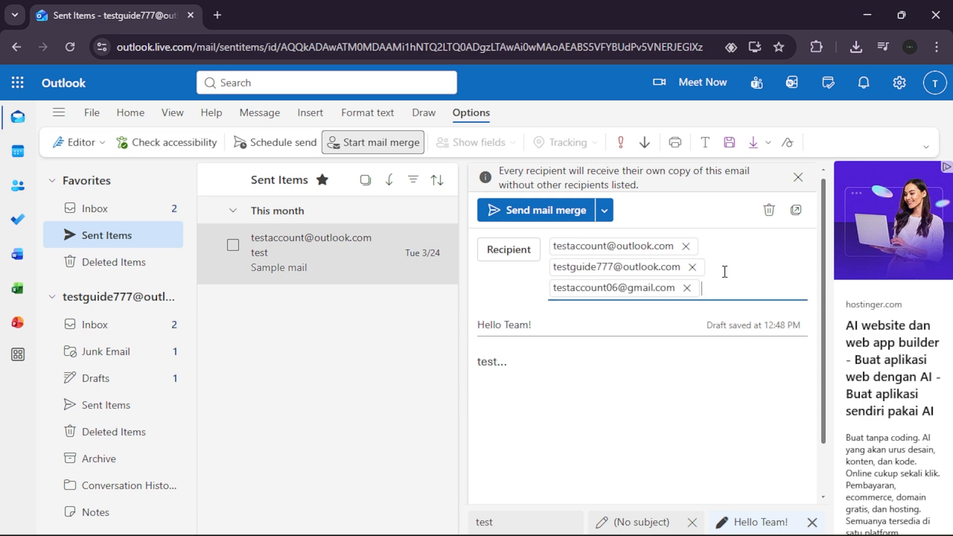
pyautogui.click(649, 373)
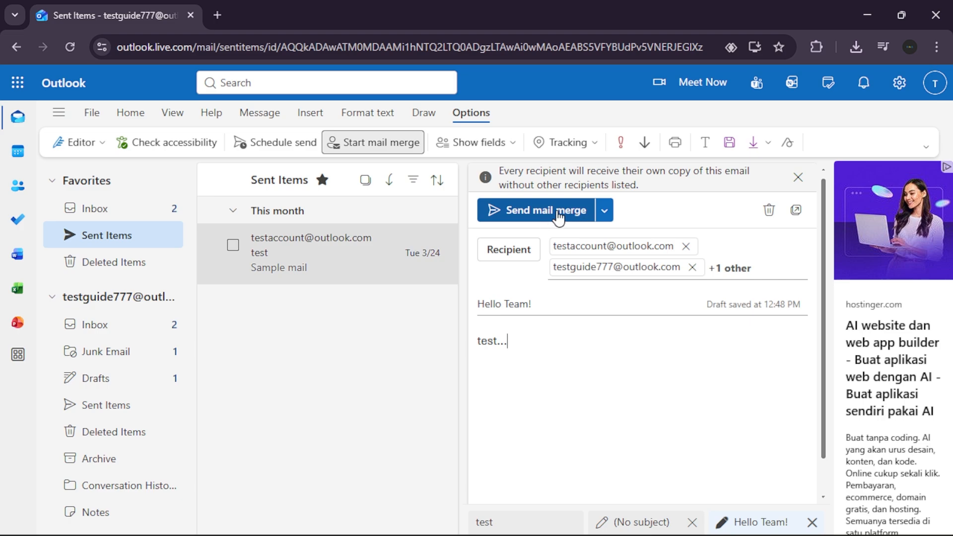
pyautogui.click(574, 216)
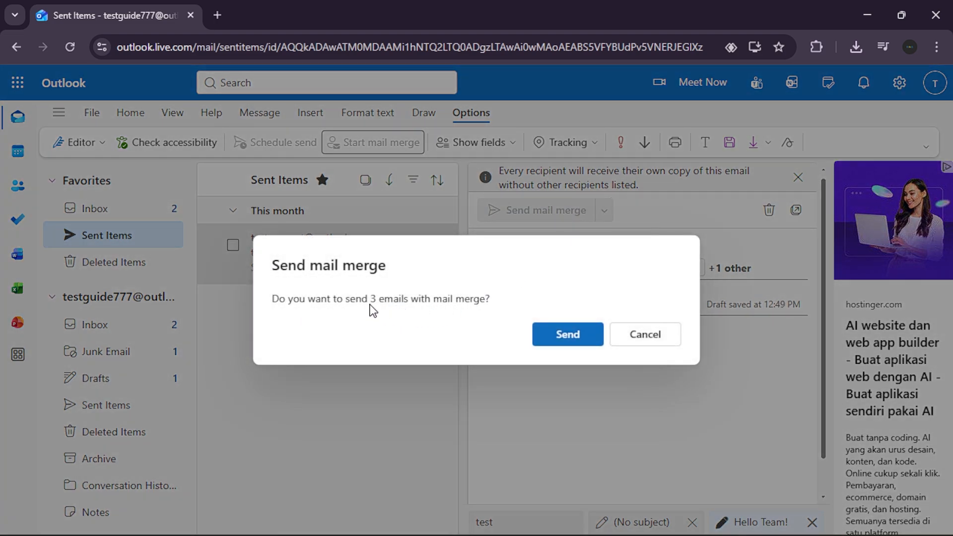
pyautogui.click(595, 336)
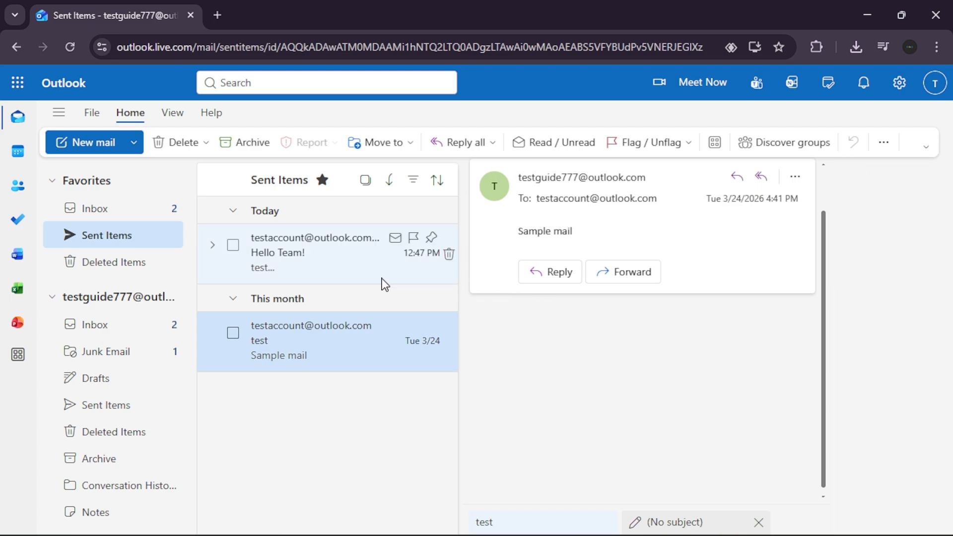
# Open the sent 'Hello Team!' message and expand its list to show all three recipients.
pyautogui.click(356, 260)
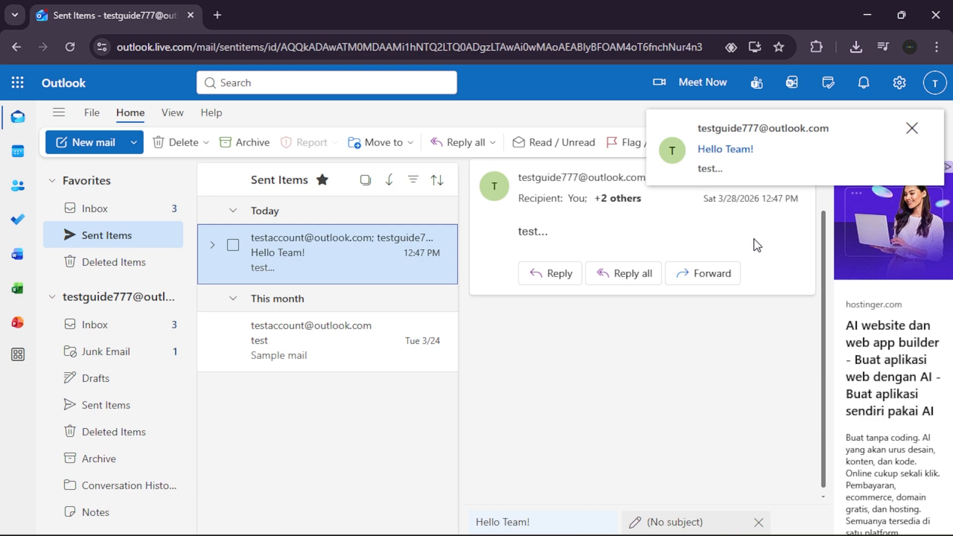
pyautogui.click(617, 200)
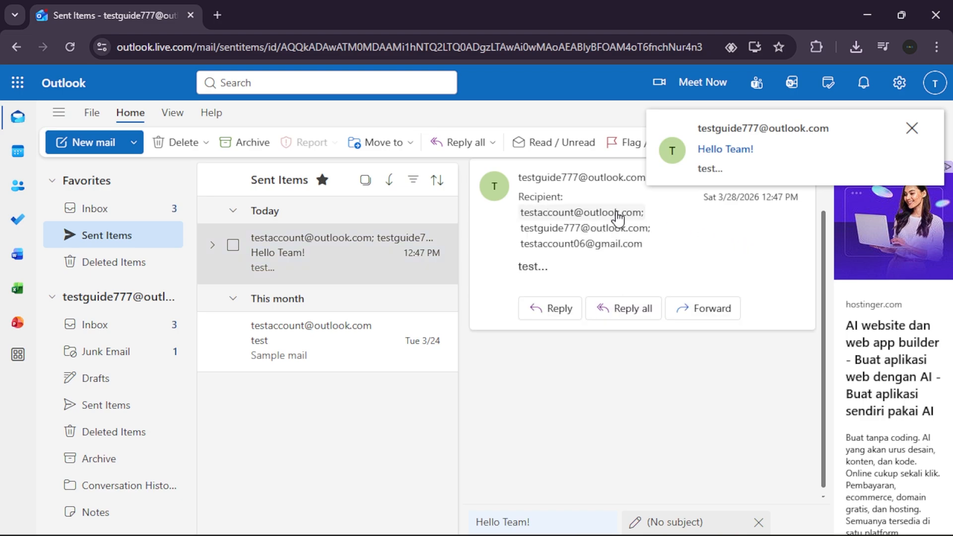